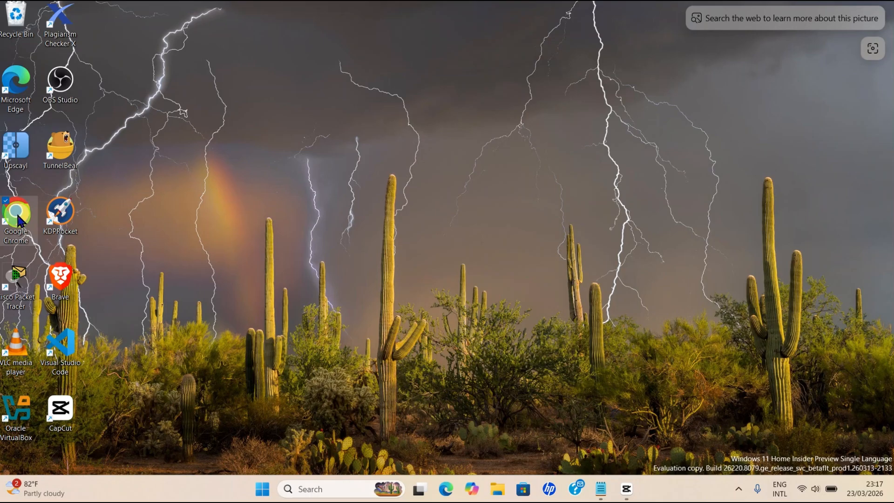
Step: Launch Google Chrome from its desktop shortcut
double_click(18, 221)
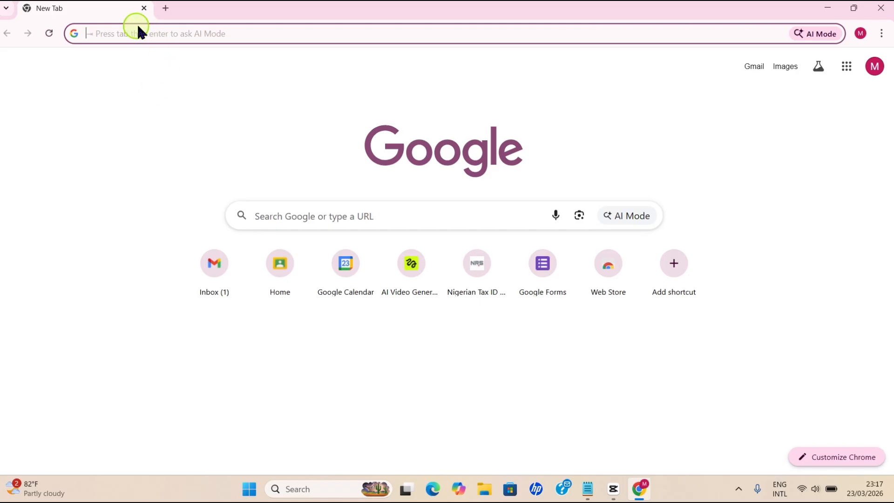
Step: Load calendar.google.com, showing the week of March 22–28, 2026
text(calendar.google.com)
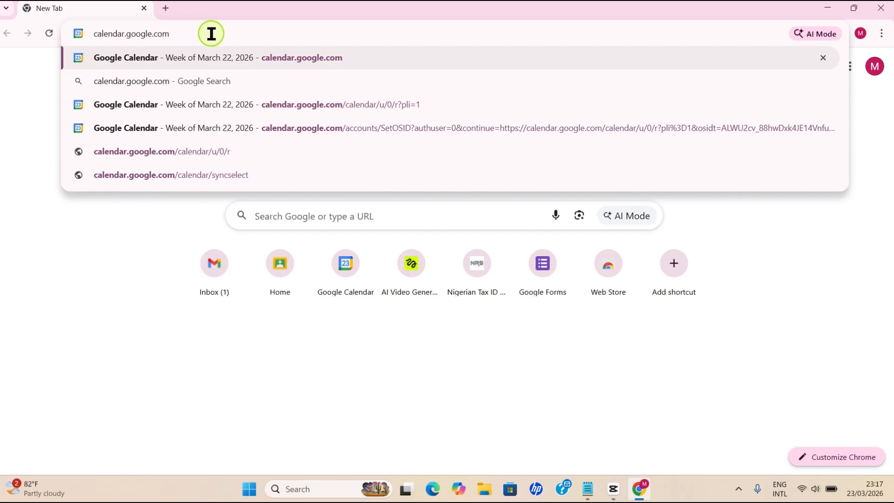
key(Return)
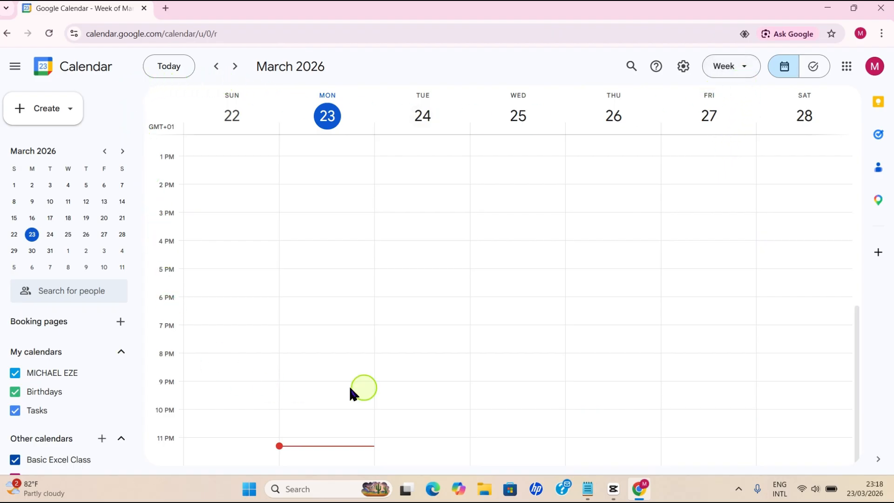
Step: Switch the calendar to Month view and return from April to March 2026
click(744, 70)
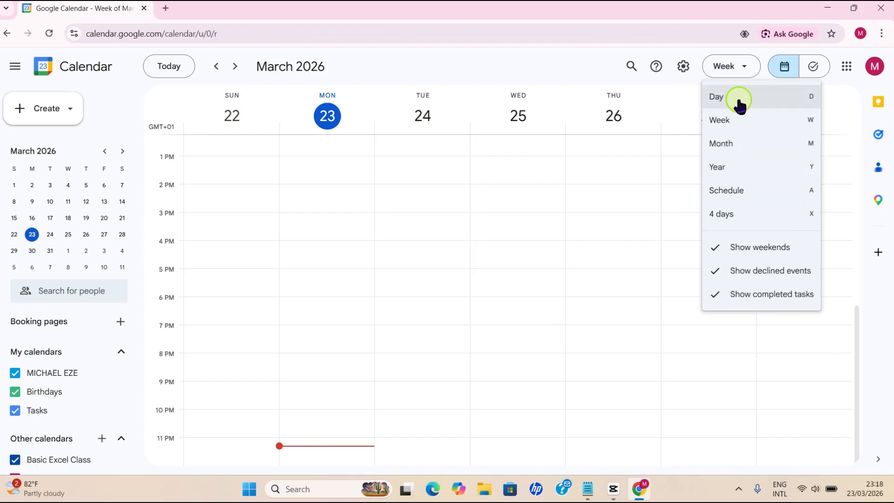
click(735, 149)
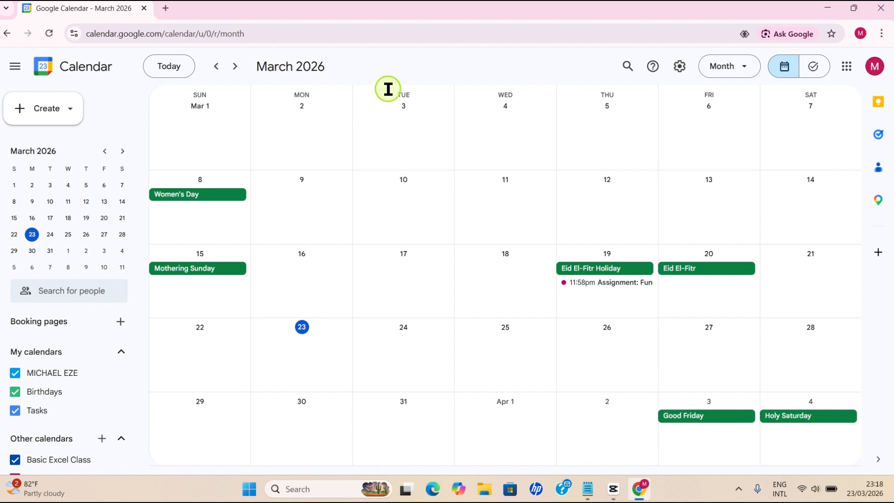
click(234, 70)
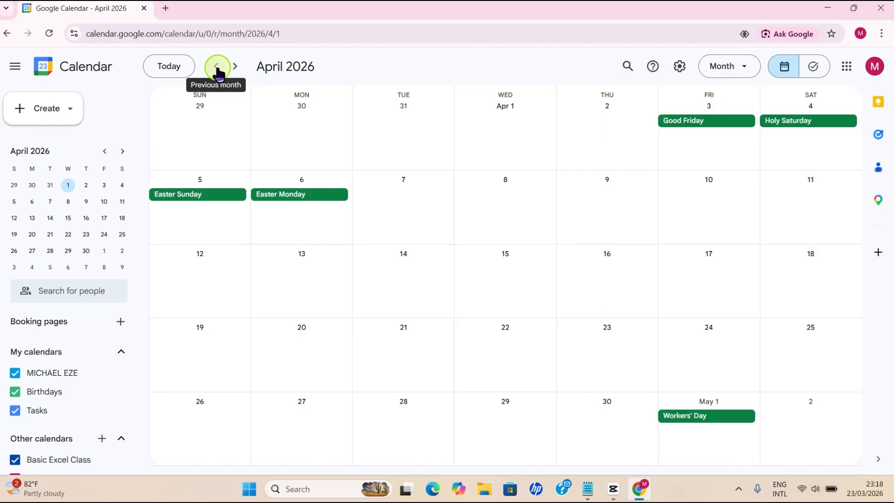
click(217, 70)
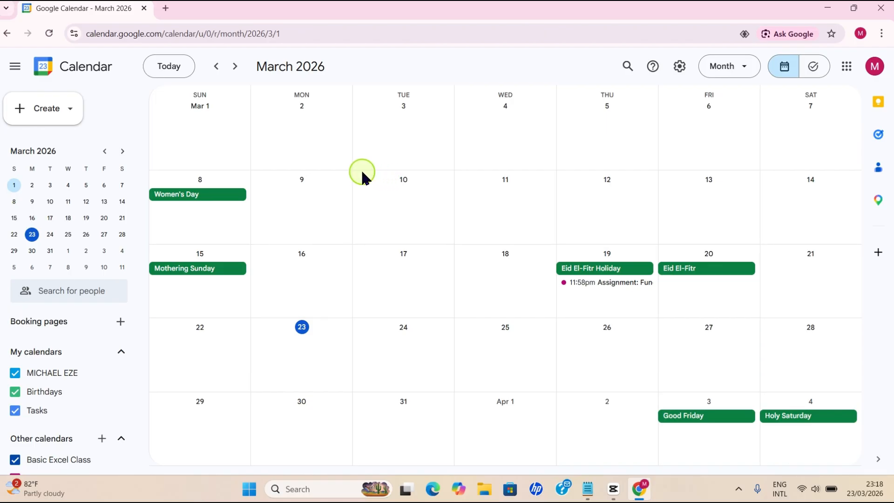
Step: Create a new event from the Create menu titled 'First Quarter Meeting'
click(41, 117)
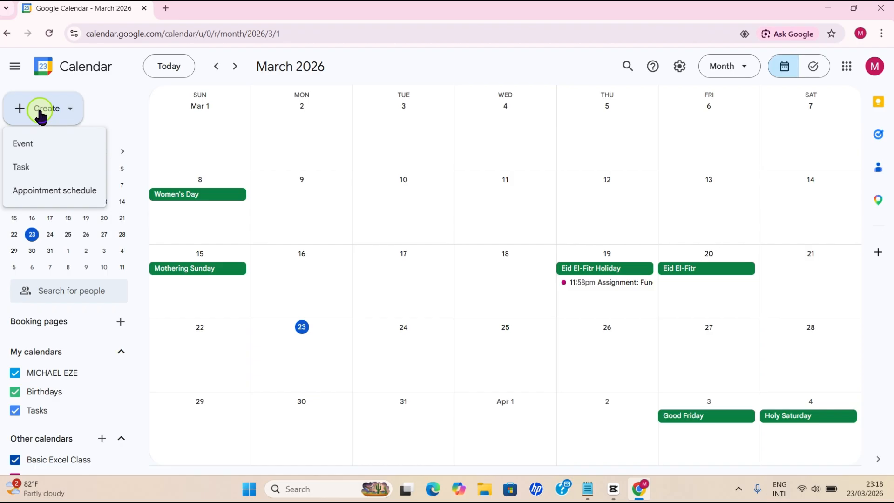
click(30, 148)
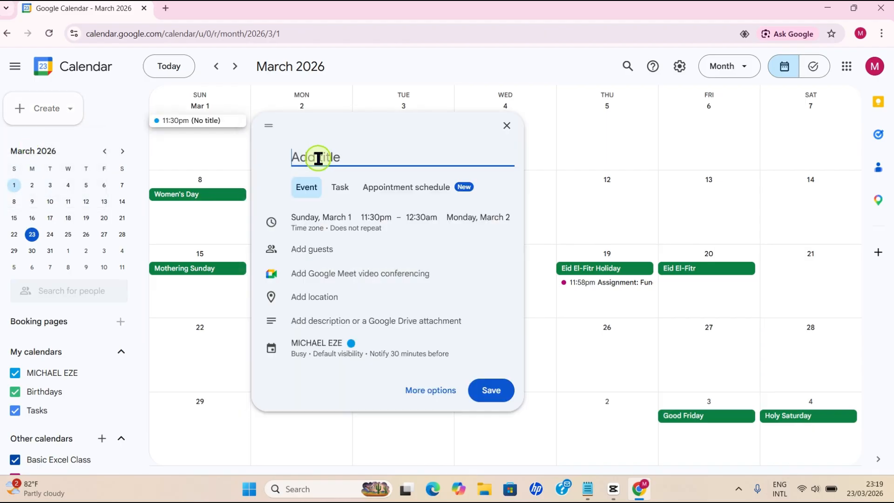
click(306, 160)
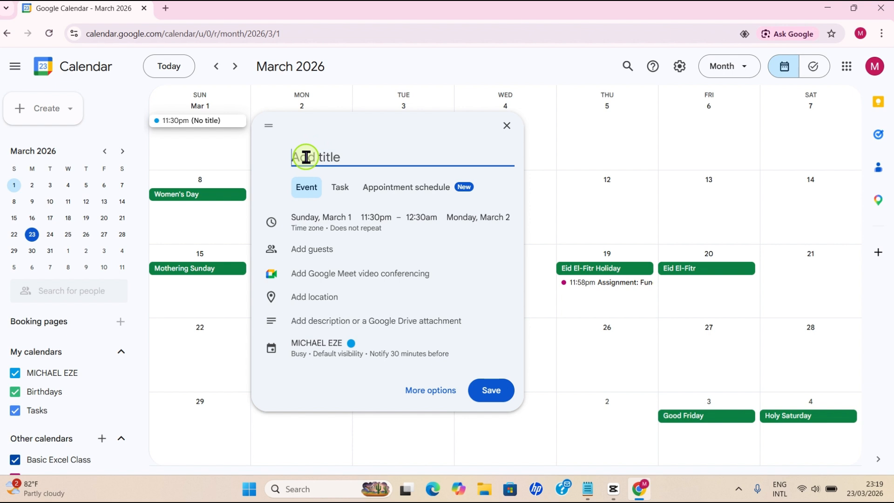
text(Firt)
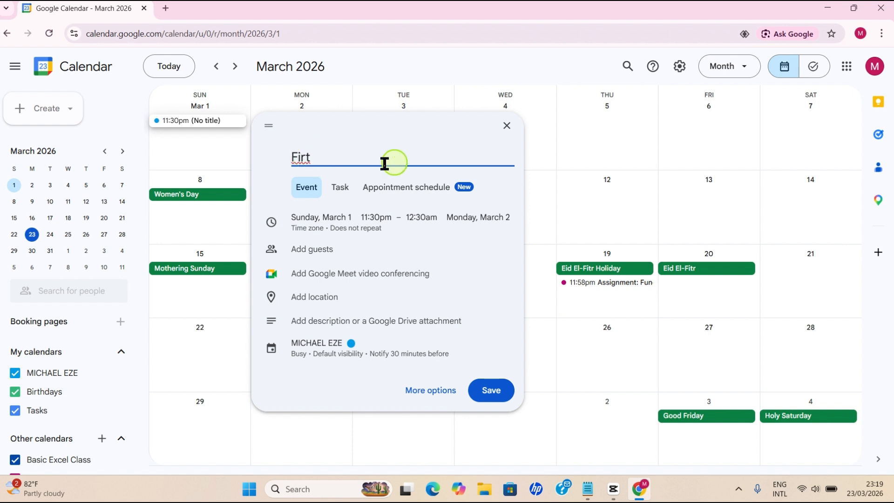
key(BackSpace)
key(BackSpace)
text(st Quarter Meeting)
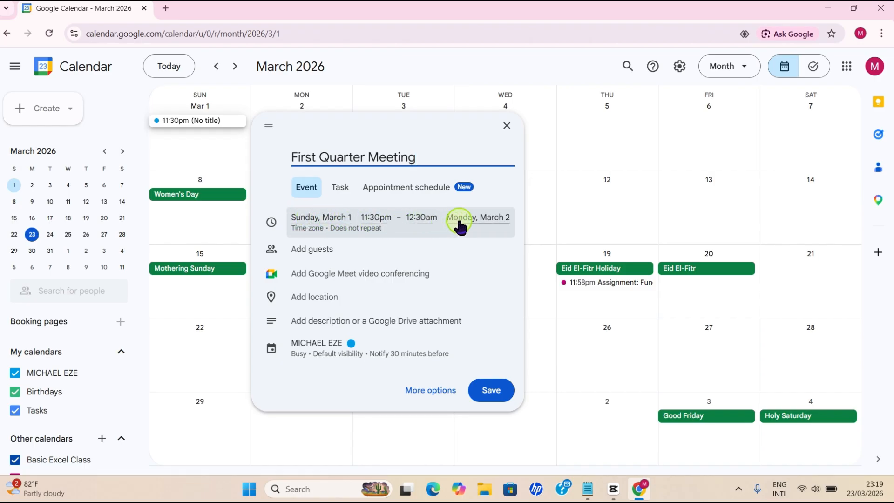
Step: Change the event date to Friday, March 27, 2026
click(326, 222)
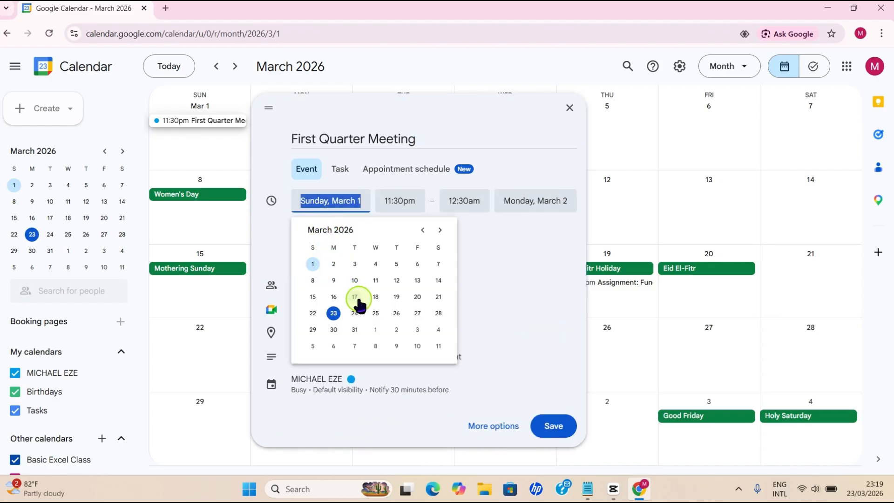
click(418, 313)
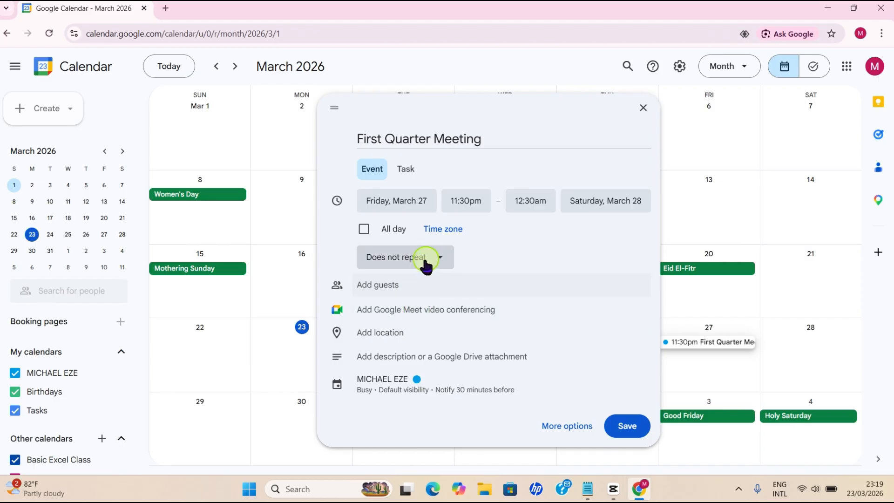
Step: Set the event to start at 9:30am and end at 12:00pm (2.5 hrs)
click(465, 202)
scroll(492, 244, up, 10)
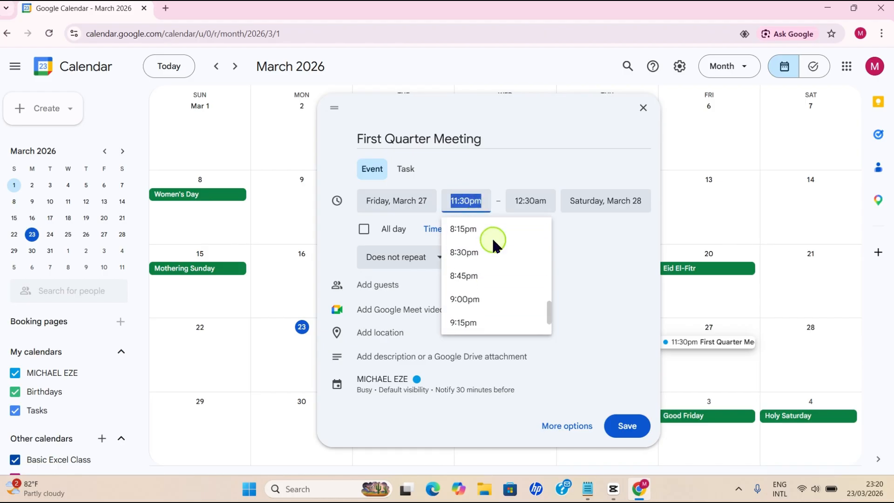
scroll(493, 275, up, 18)
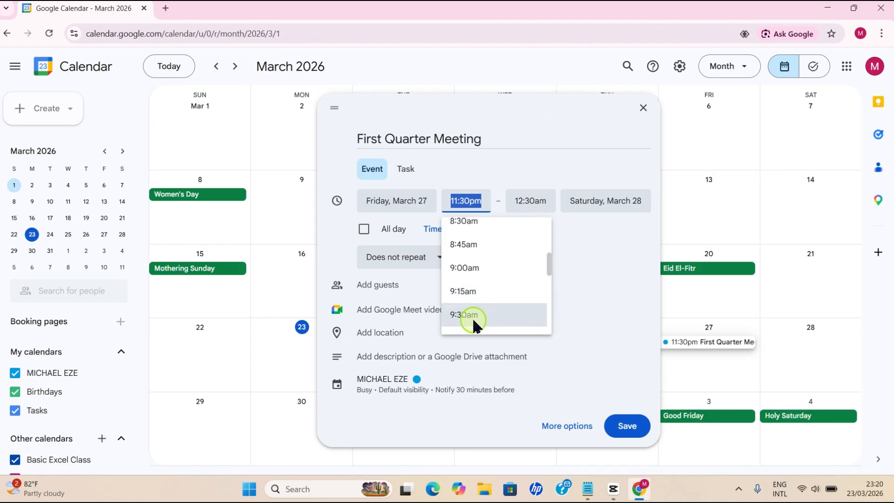
click(473, 315)
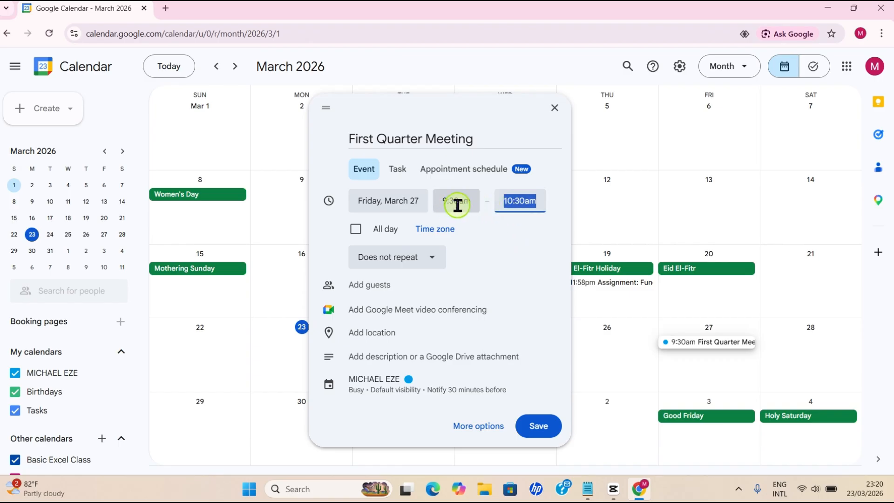
click(523, 202)
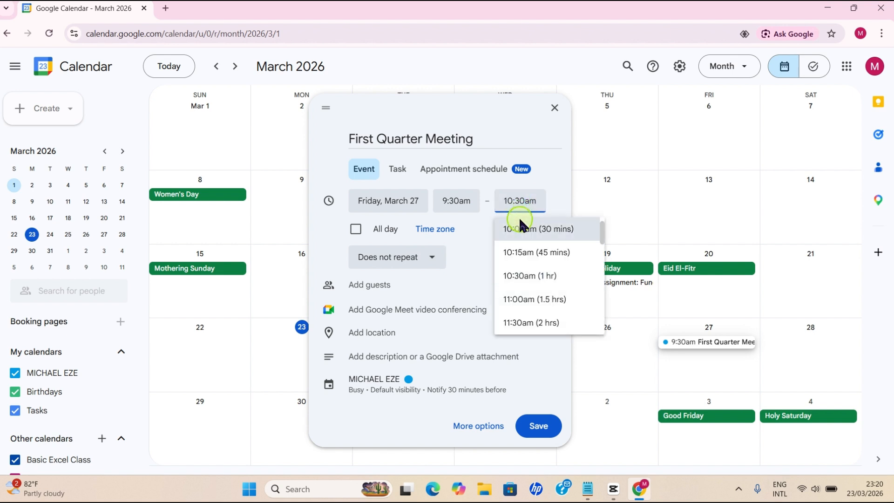
scroll(538, 289, down, 1)
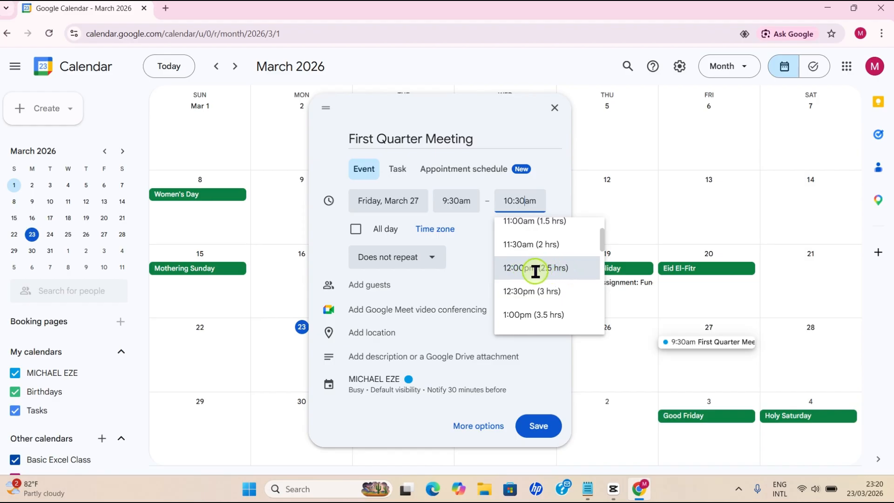
click(535, 270)
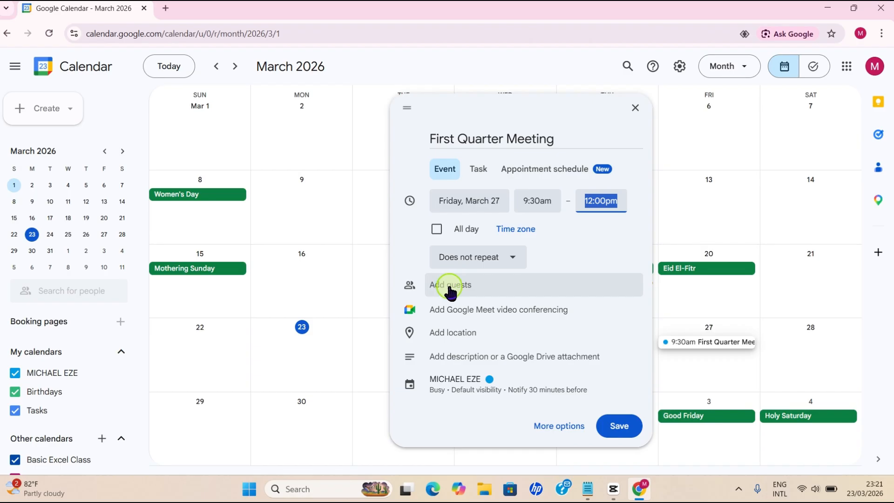
Step: Add the first guest by e-mail and dismiss the Google Meet notice
click(442, 285)
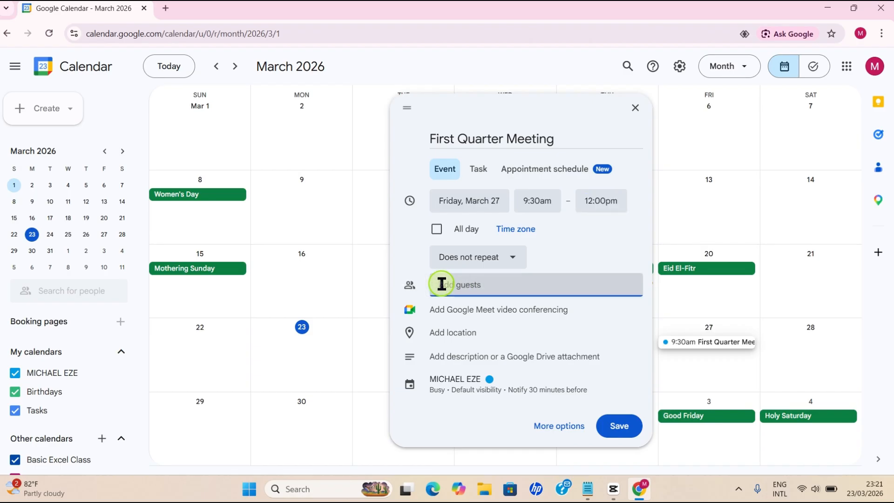
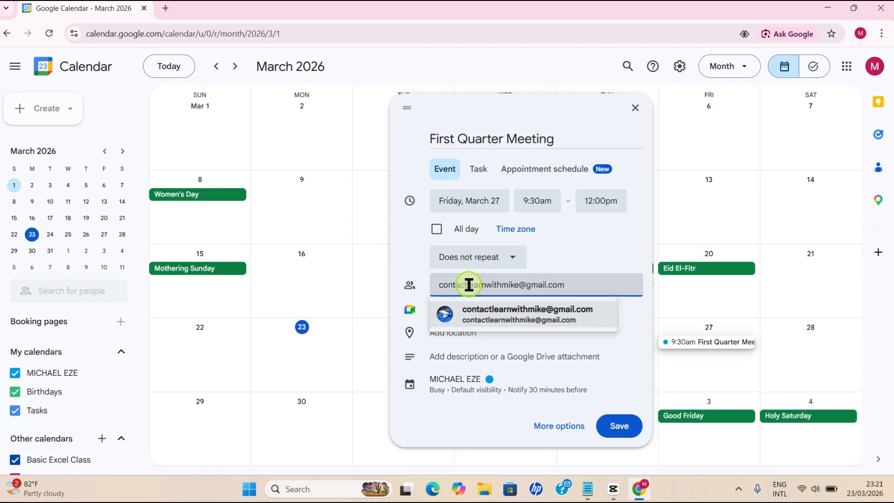
click(508, 314)
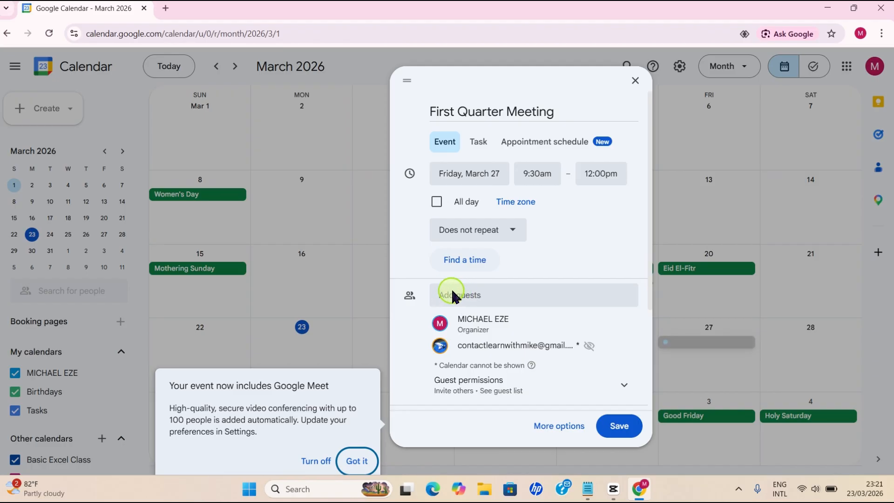
click(453, 294)
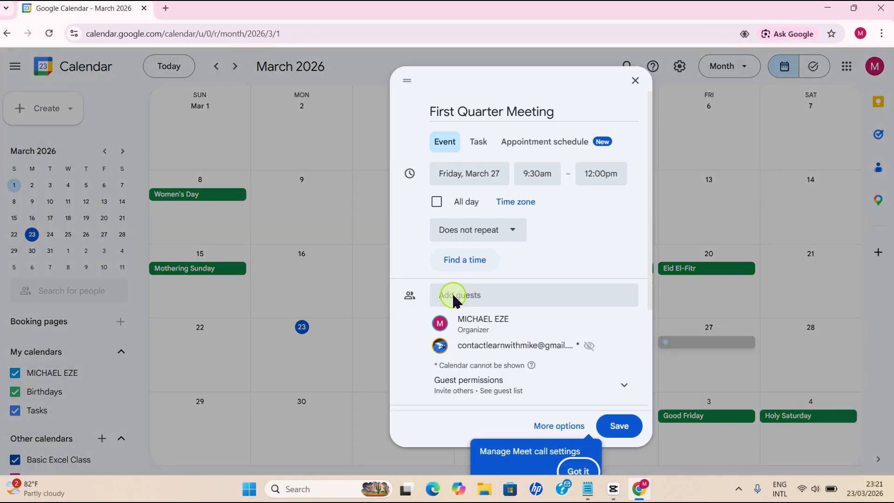
Step: Add a second guest by e-mail and dismiss the Find a time tip
click(454, 301)
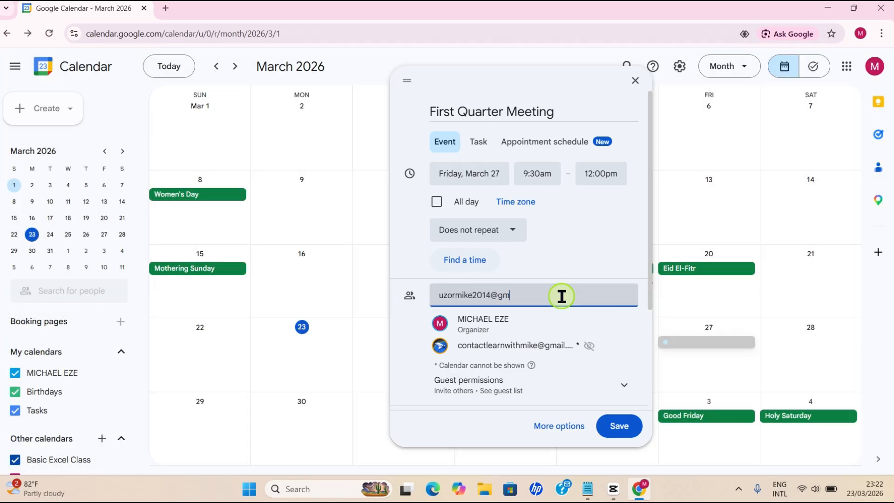
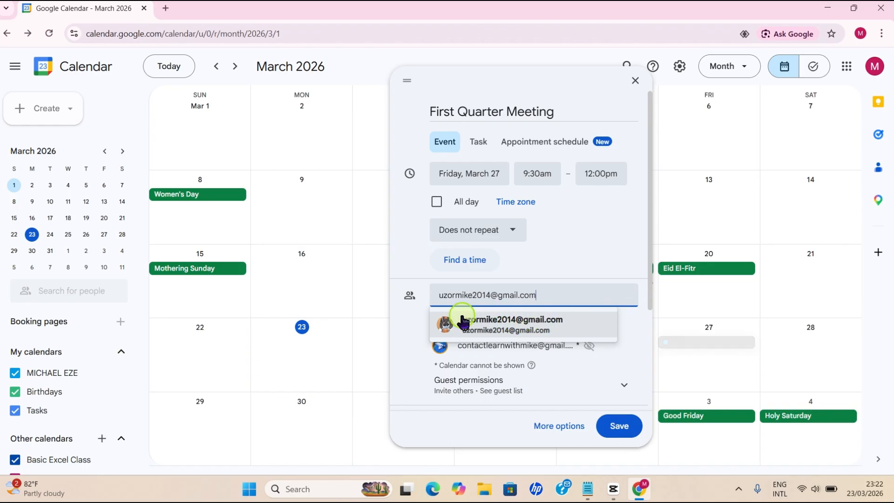
click(512, 322)
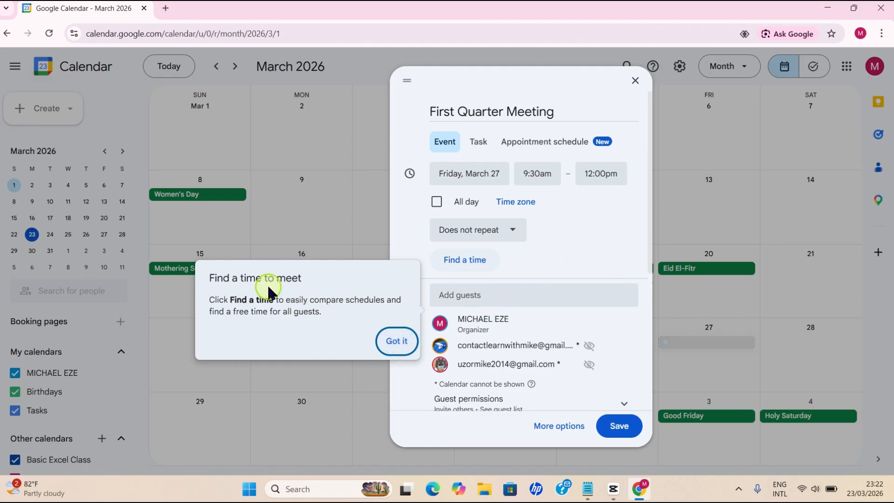
click(397, 343)
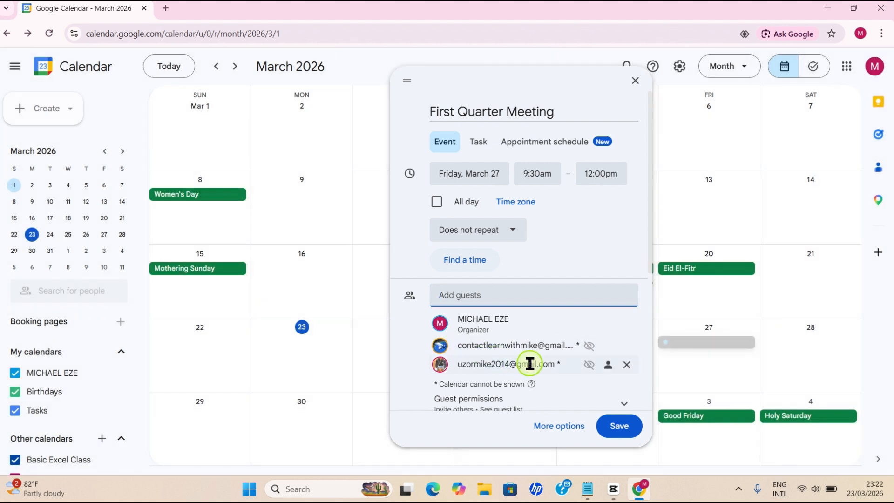
Step: Expand Guest permissions: Invite others and See guest list allowed, Modify event off
scroll(581, 343, down, 5)
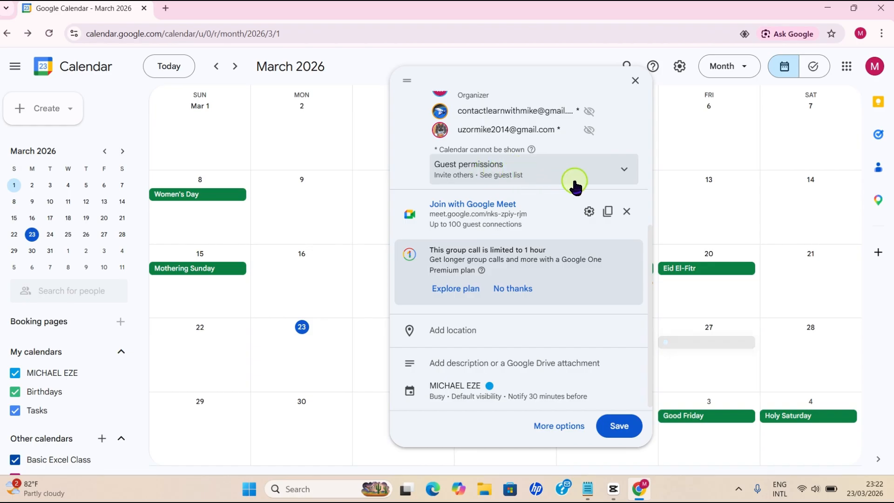
click(625, 176)
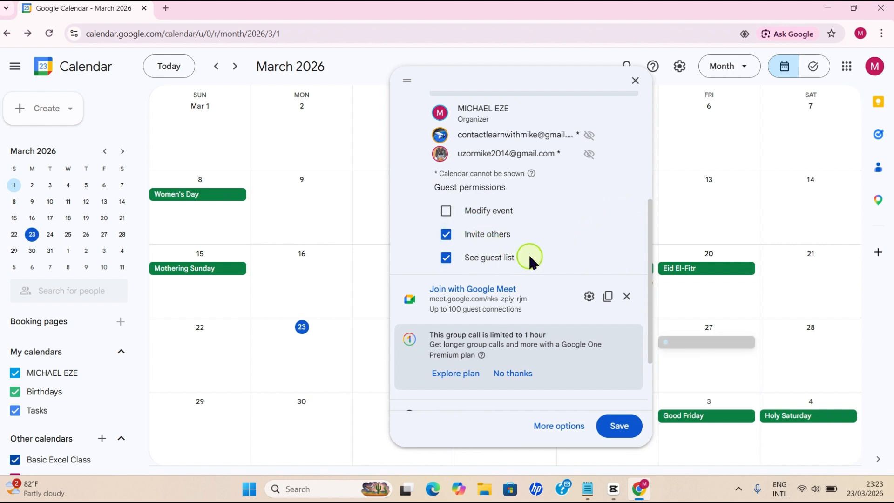
scroll(566, 223, down, 2)
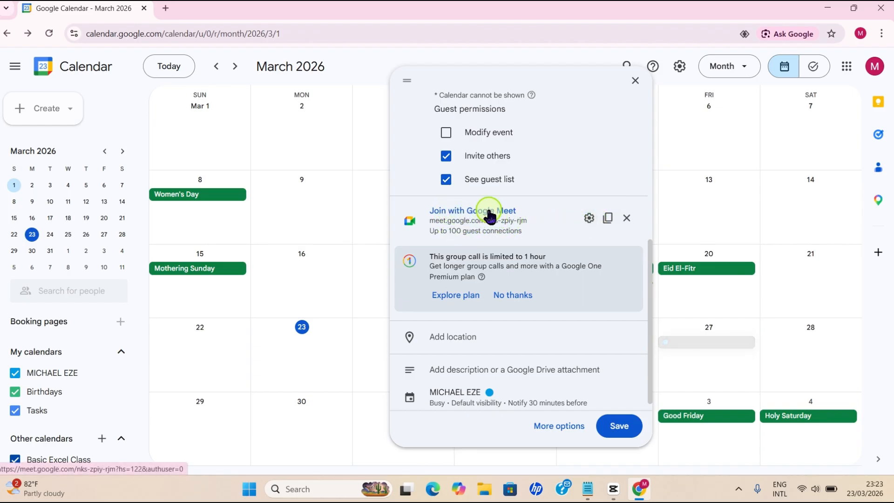
scroll(440, 210, down, 1)
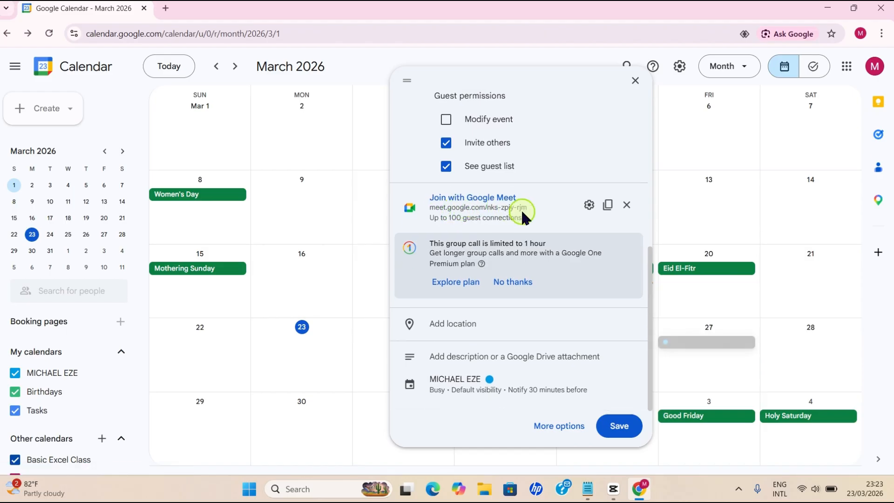
Step: Set the location to the 'Coal City University, Enugu' suggestion on Abakaliki Road
click(444, 331)
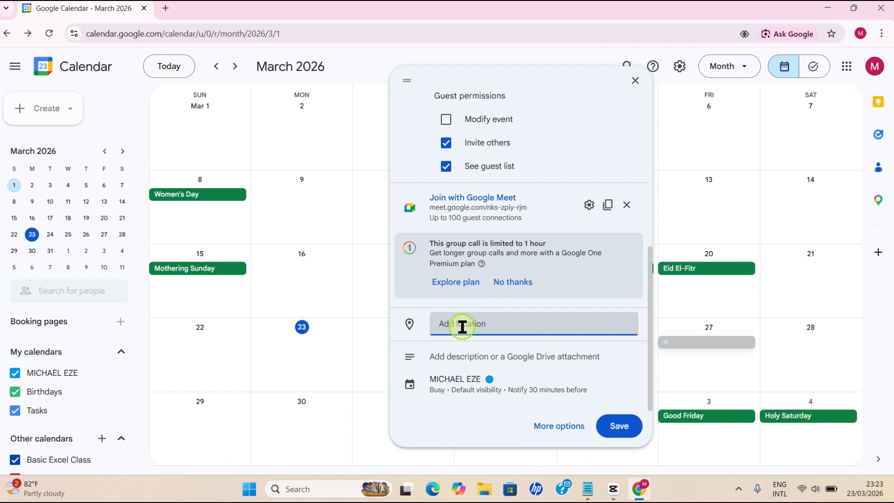
text(G)
key(BackSpace)
text(Coal City University E)
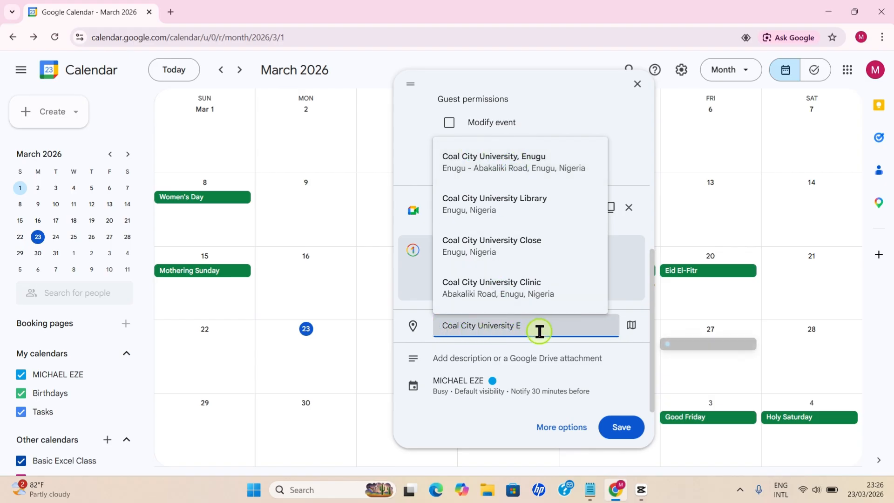
click(529, 170)
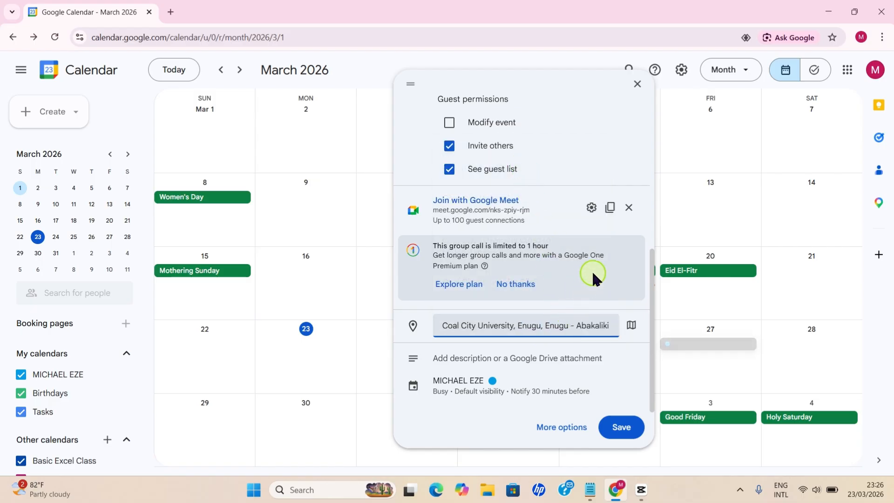
Step: Type the description 'This is our first quarter meeting. Please be punctual.'
click(446, 365)
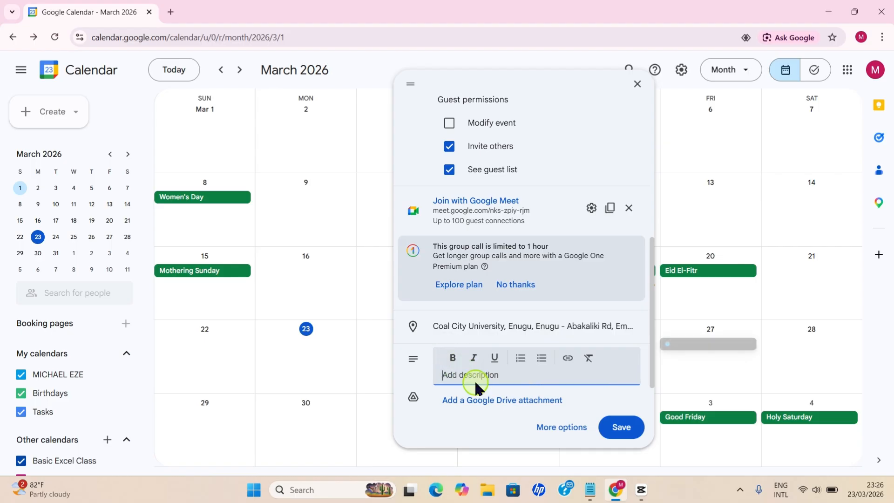
text(This is our first quarter meeting. Please be punctual.)
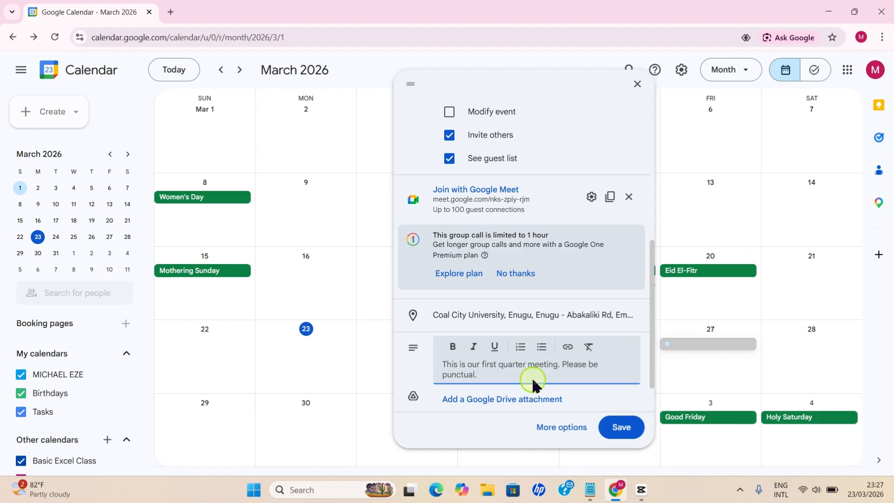
scroll(527, 365, down, 2)
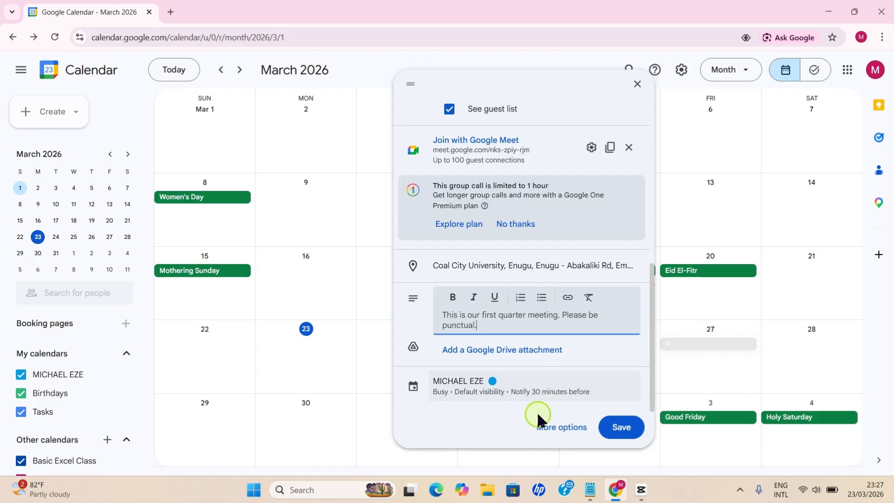
Step: Open the full First Quarter Meeting editor and confirm its availability stays set to Busy
click(558, 429)
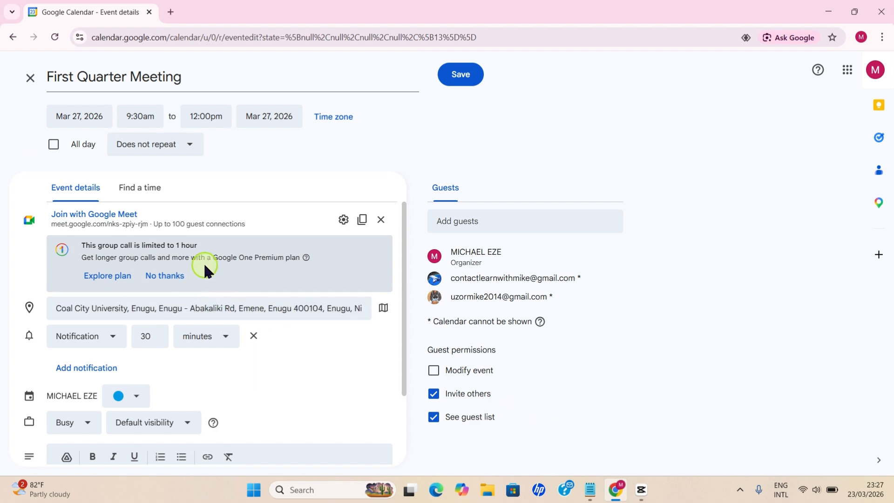
scroll(324, 303, down, 2)
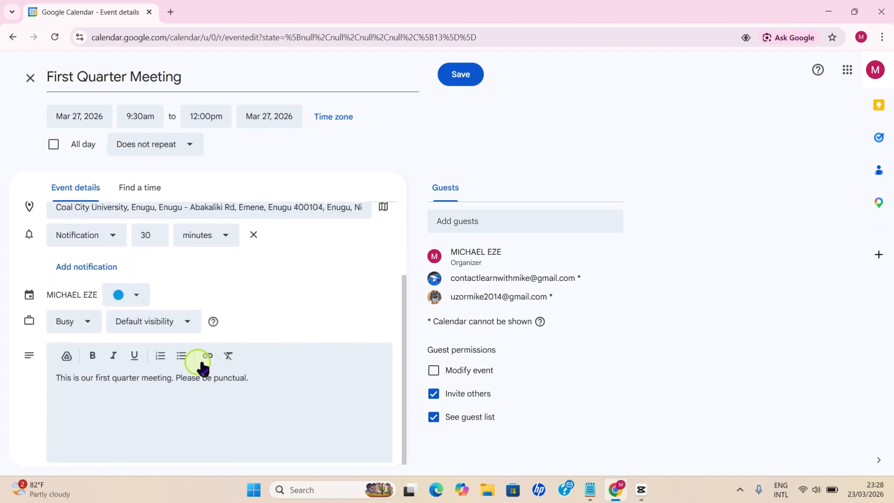
click(90, 328)
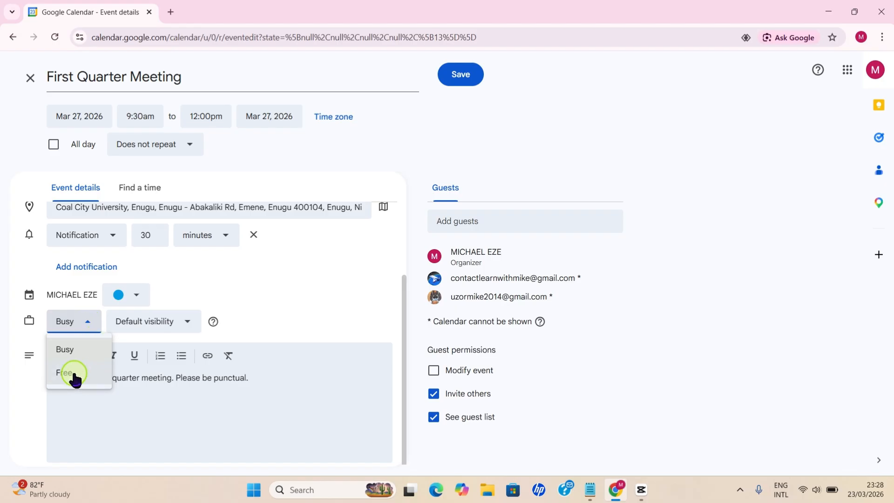
click(91, 329)
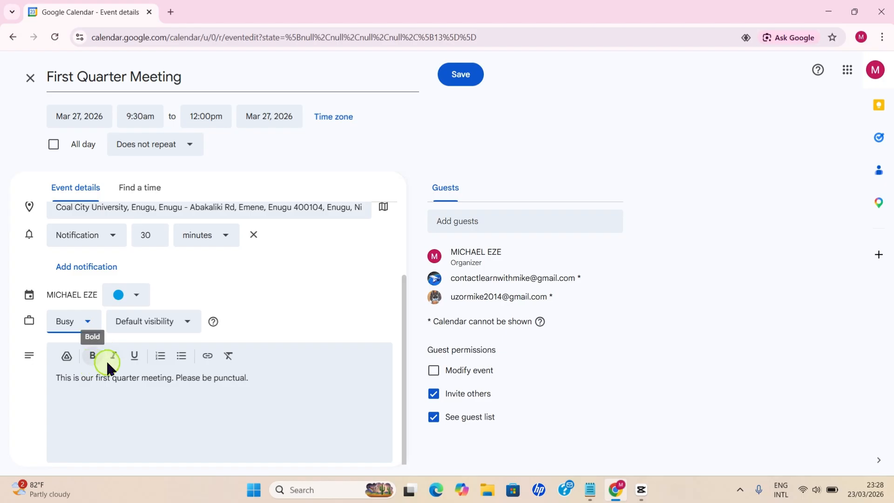
click(233, 384)
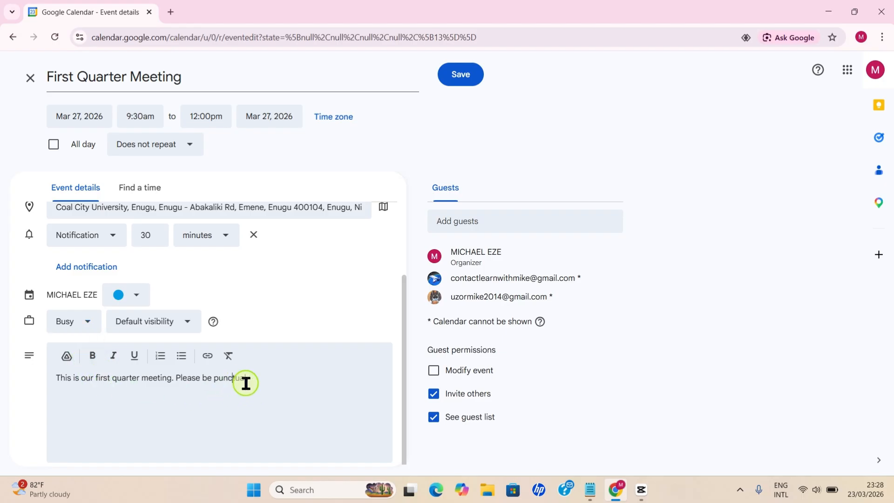
scroll(294, 393, up, 2)
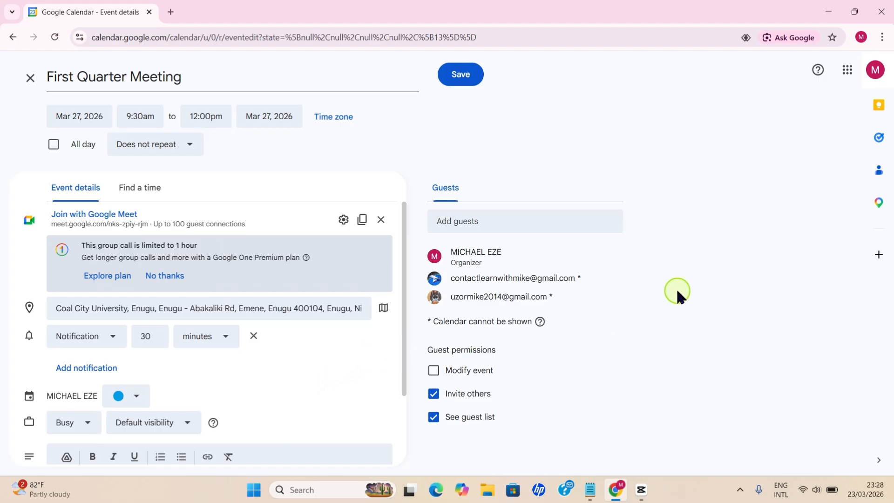
Step: Save the event and send invitation emails to the two guests
click(461, 75)
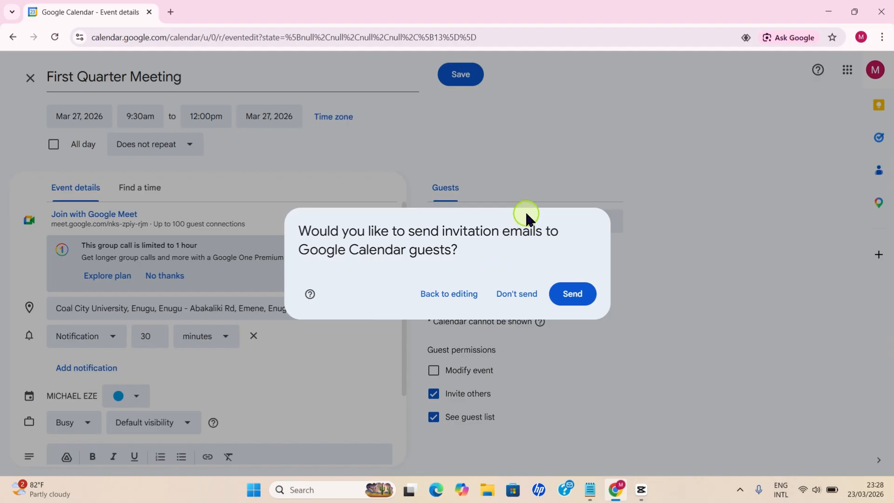
click(577, 293)
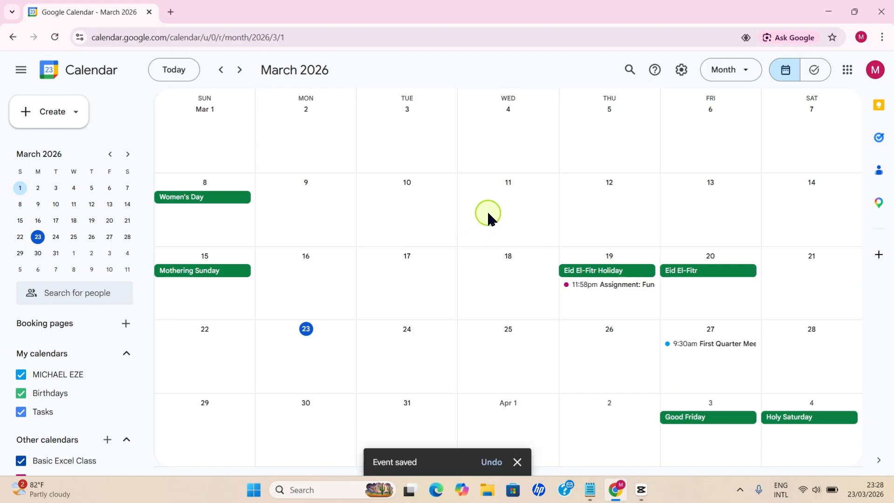
Step: Minimize the Chrome window to reveal the Windows desktop
scroll(565, 246, down, 1)
scroll(585, 272, up, 1)
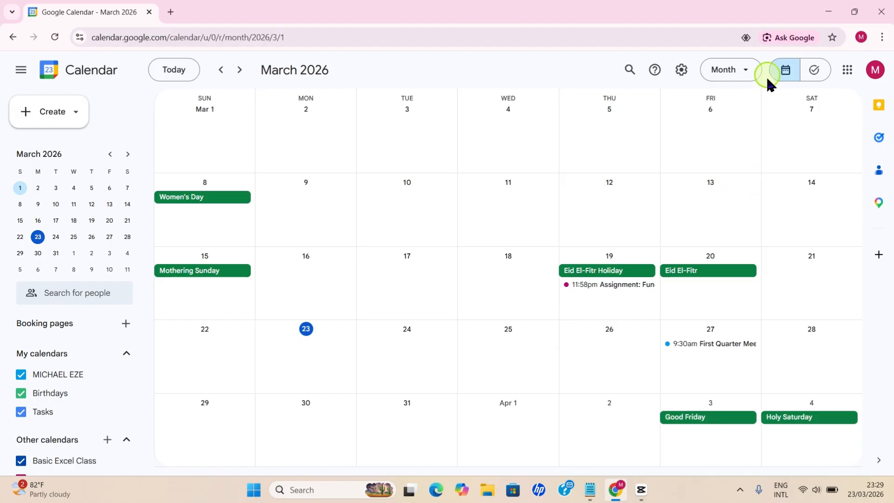
click(820, 8)
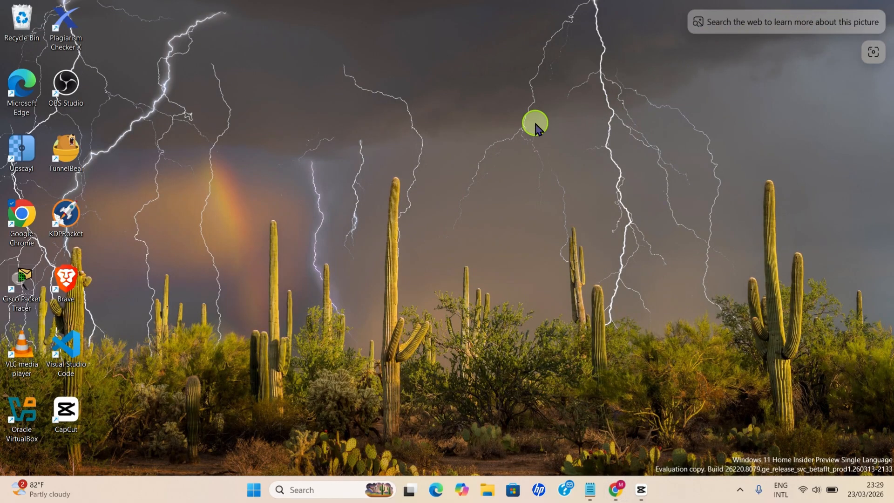